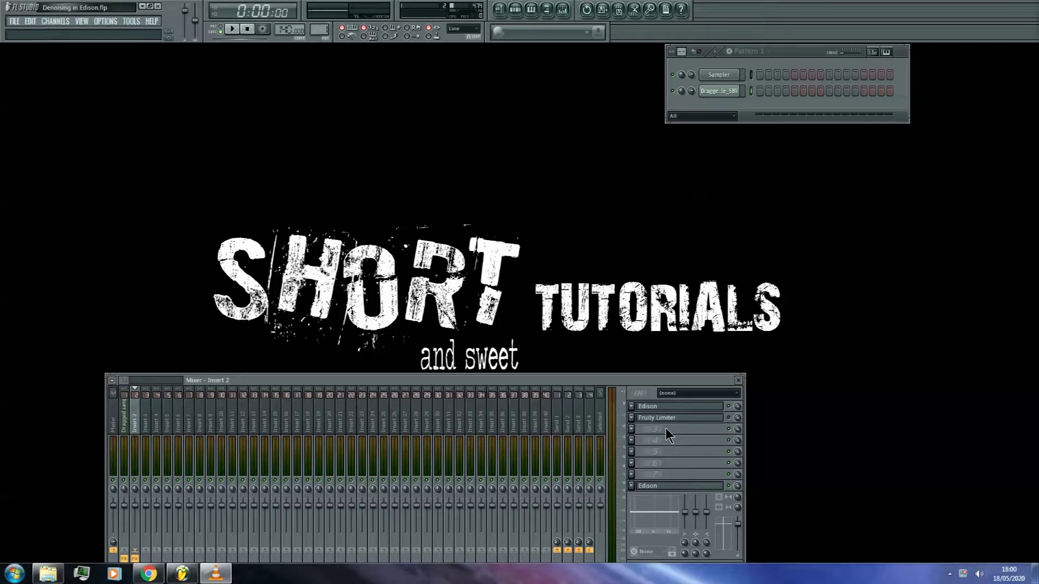
Open Edison on Insert 2 and select a short silent stretch at the recording's start
left_click(669, 408)
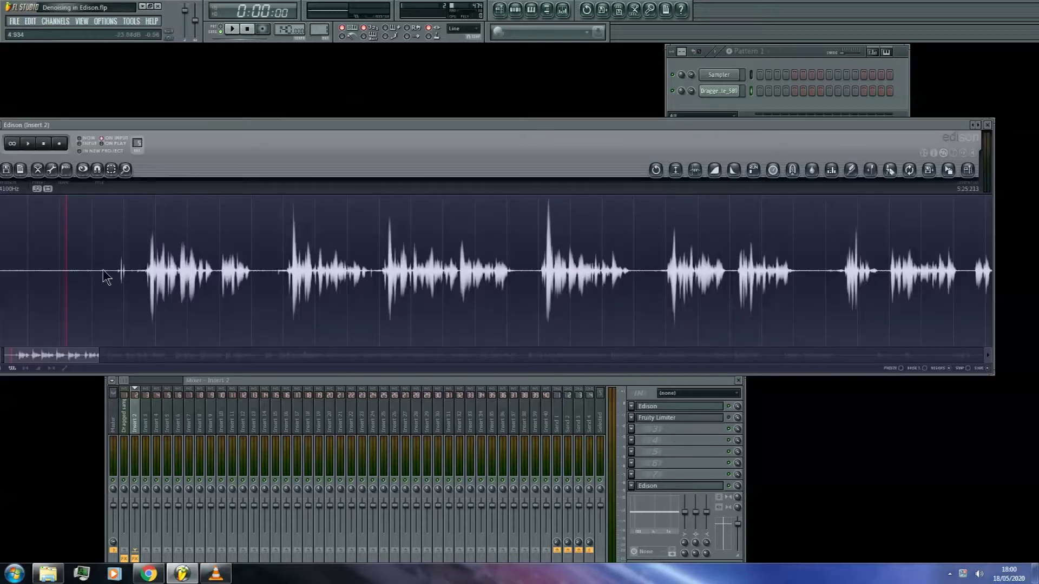
scroll(79, 265, "down", 3)
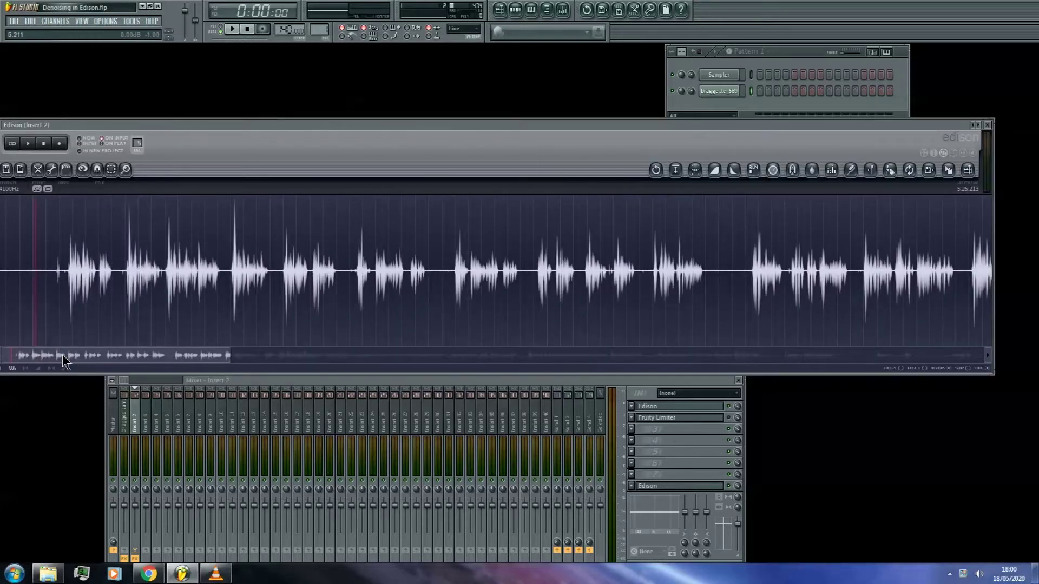
scroll(63, 355, "up", 2)
left_click_drag(46, 268, 25, 265)
Shift the Edison window right and zoom the voice waveform in and out
scroll(38, 295, "up", 1)
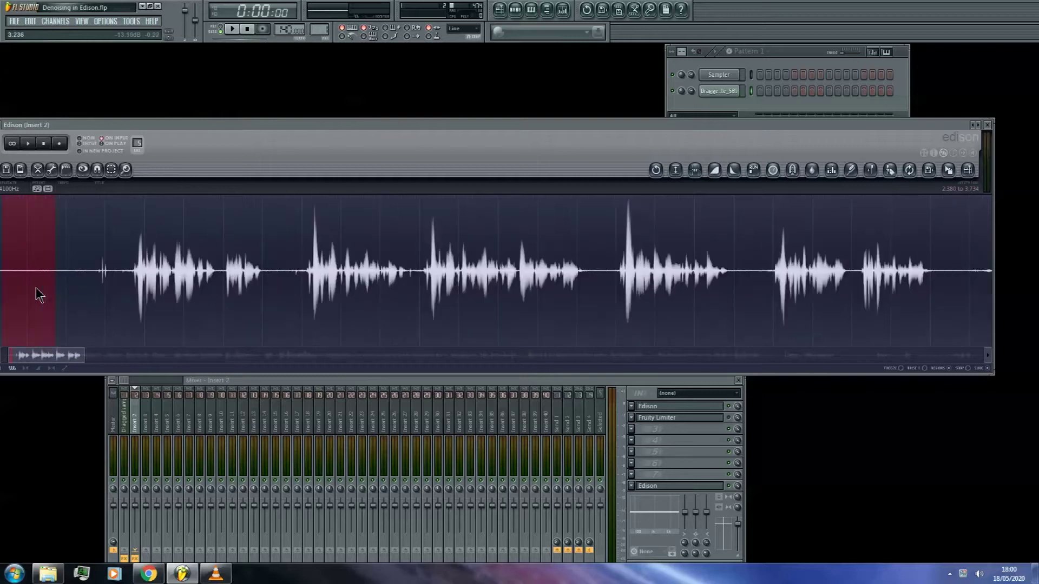
left_click_drag(162, 125, 218, 126)
scroll(149, 292, "up", 2)
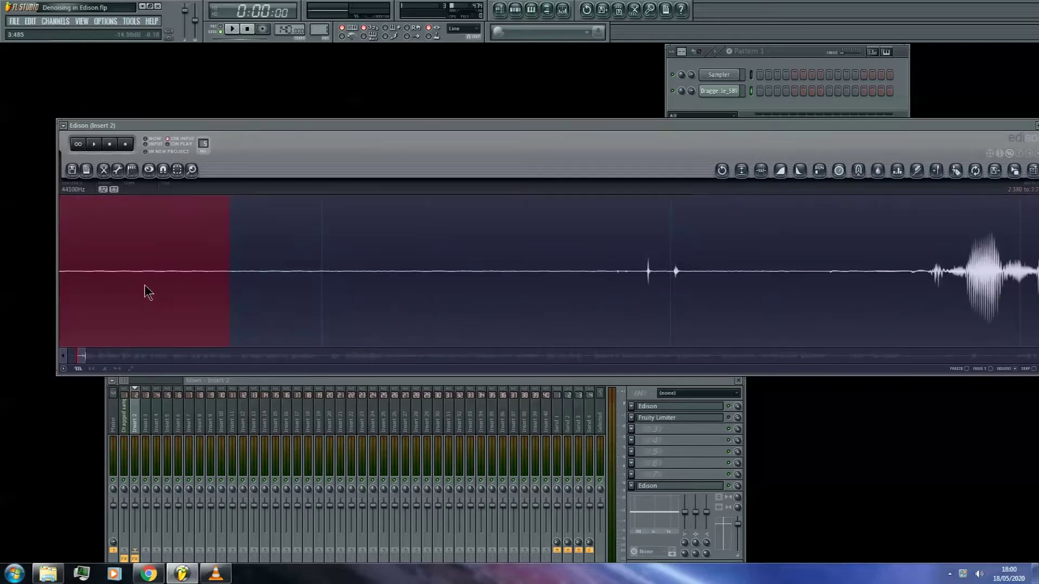
scroll(183, 279, "up", 3)
scroll(183, 278, "down", 4)
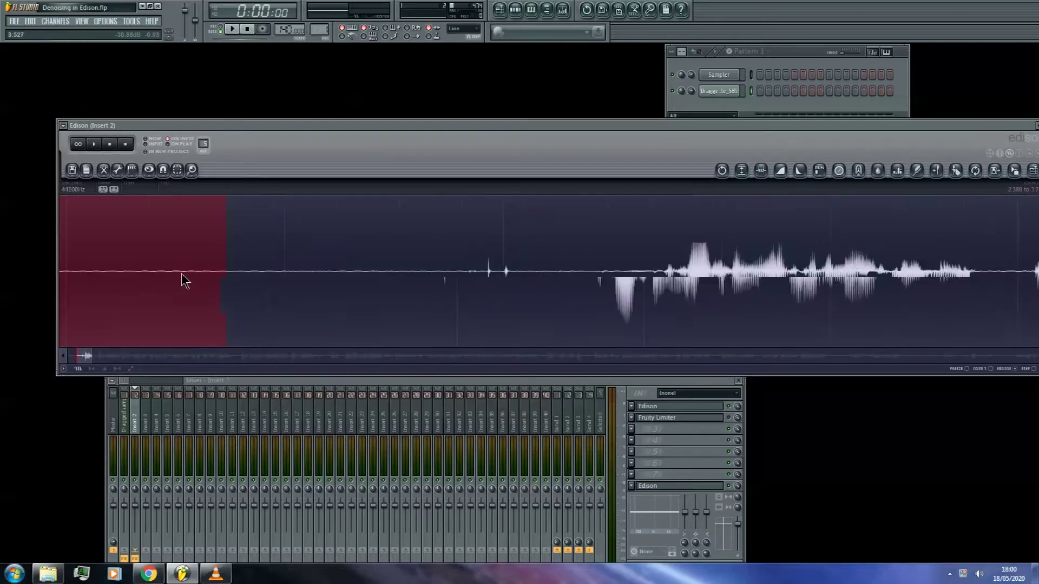
scroll(183, 280, "down", 2)
scroll(171, 280, "down", 5)
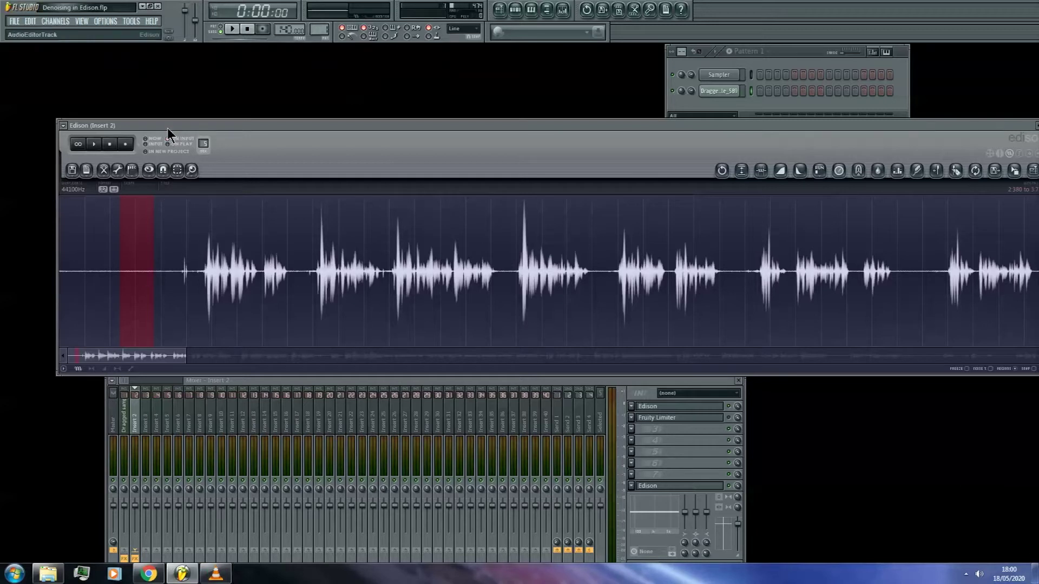
key("space")
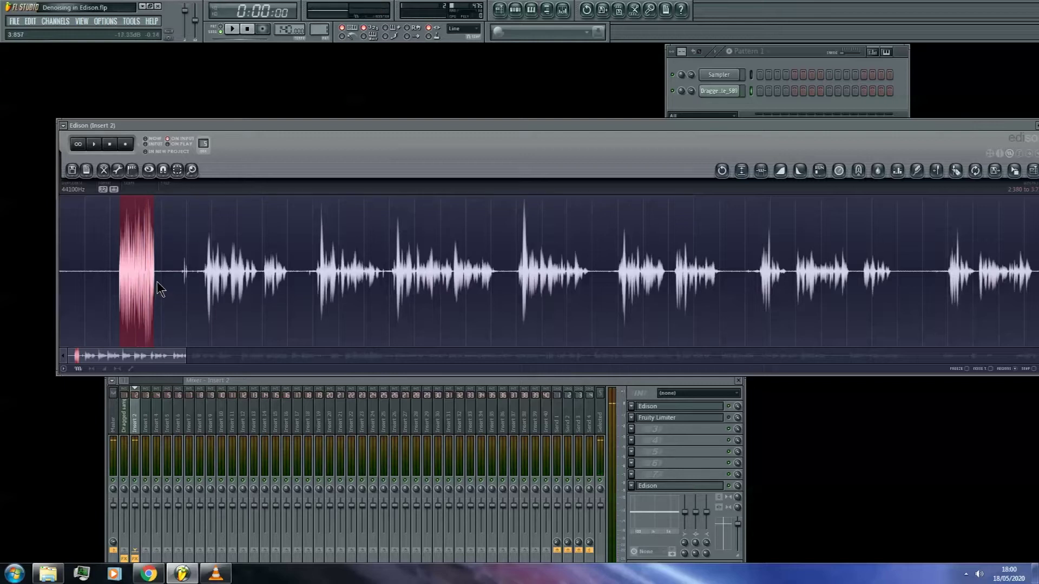
key("ctrl+z")
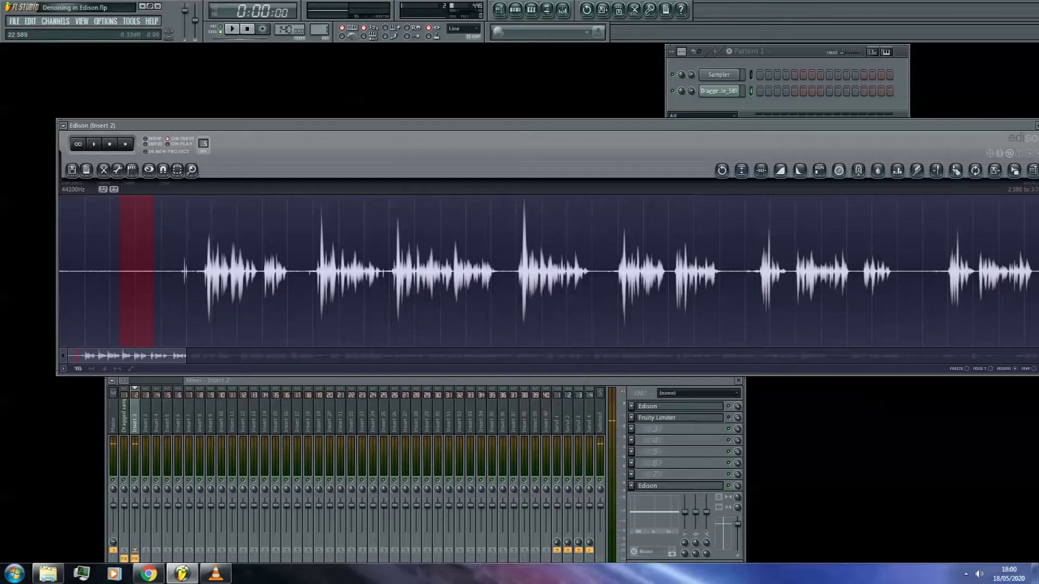
left_click(683, 493)
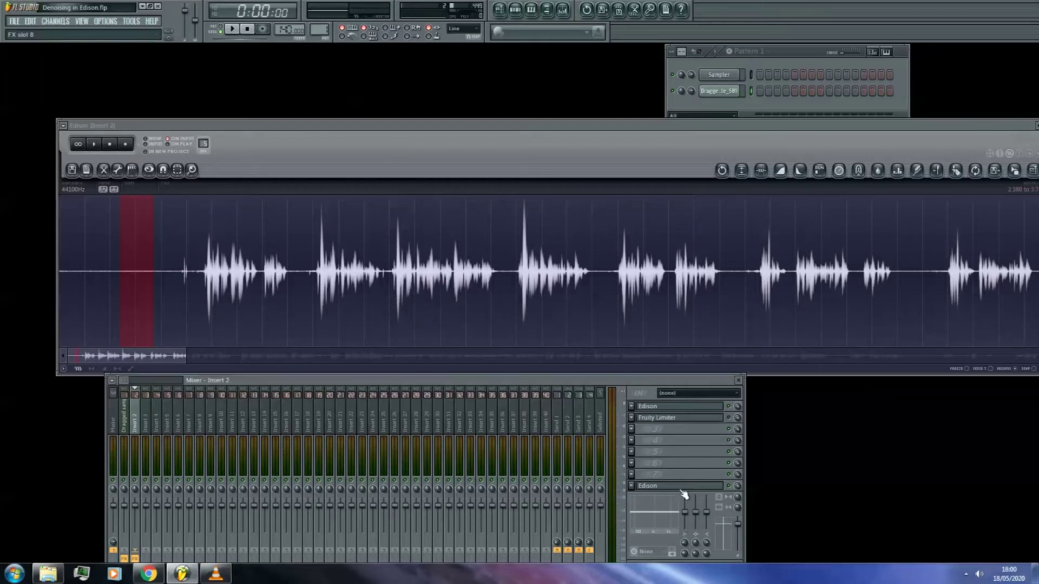
left_click(684, 492)
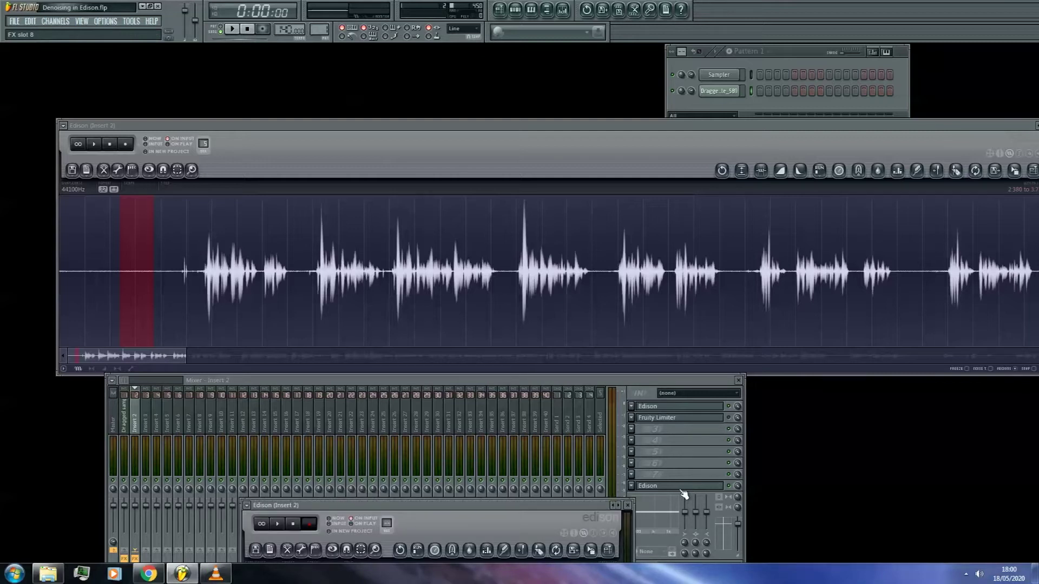
left_click(683, 491)
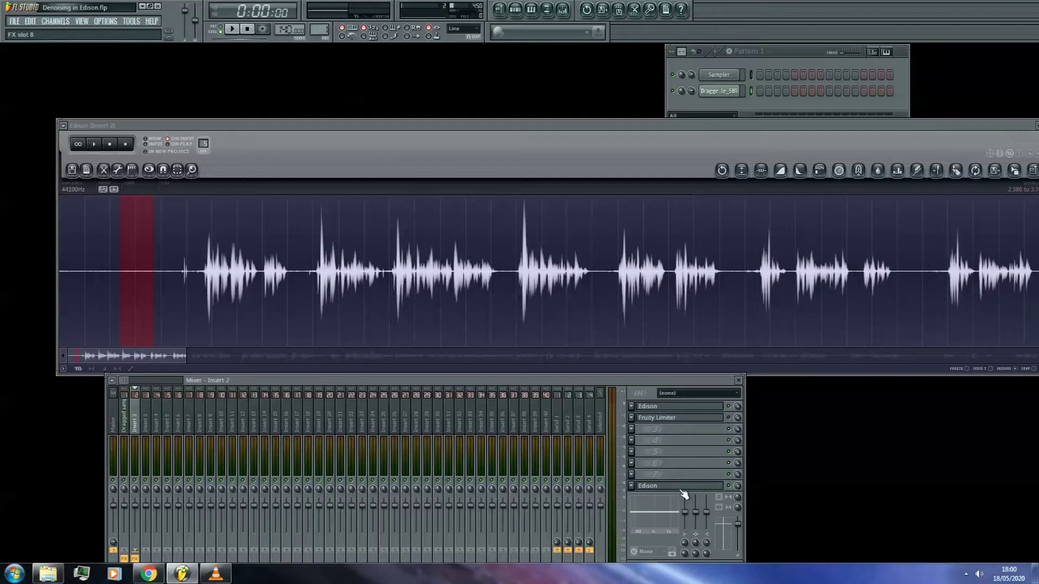
left_click(217, 125)
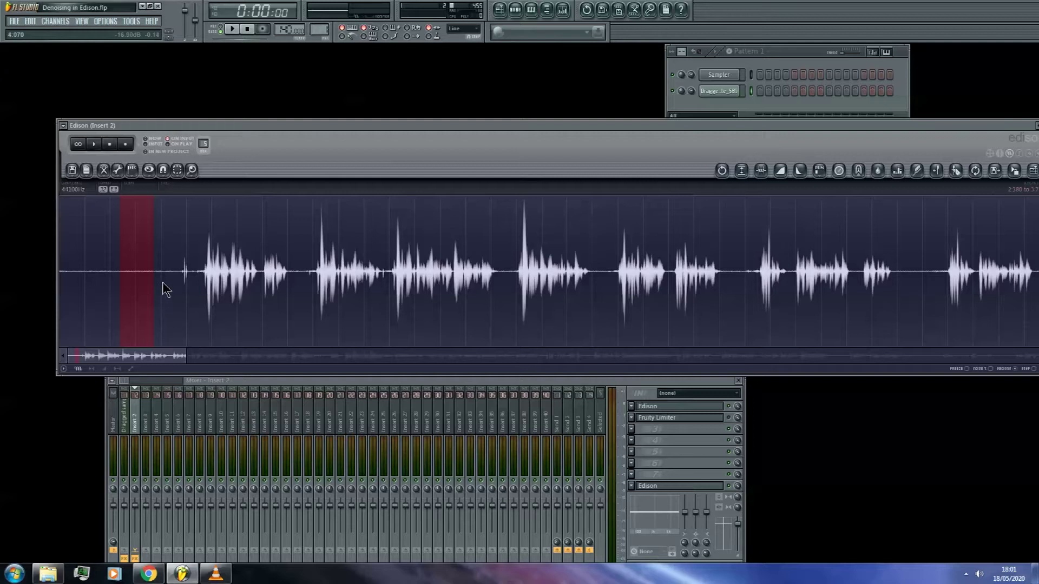
Reposition the Edison window to show its right edge and pan back to the recording's start
scroll(157, 283, "down", 2)
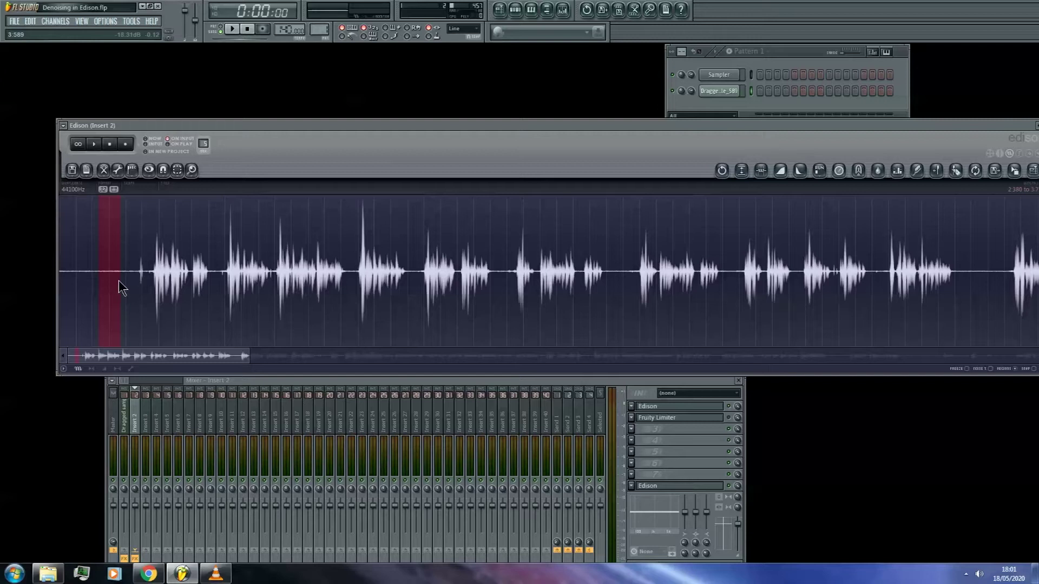
scroll(121, 287, "up", 2)
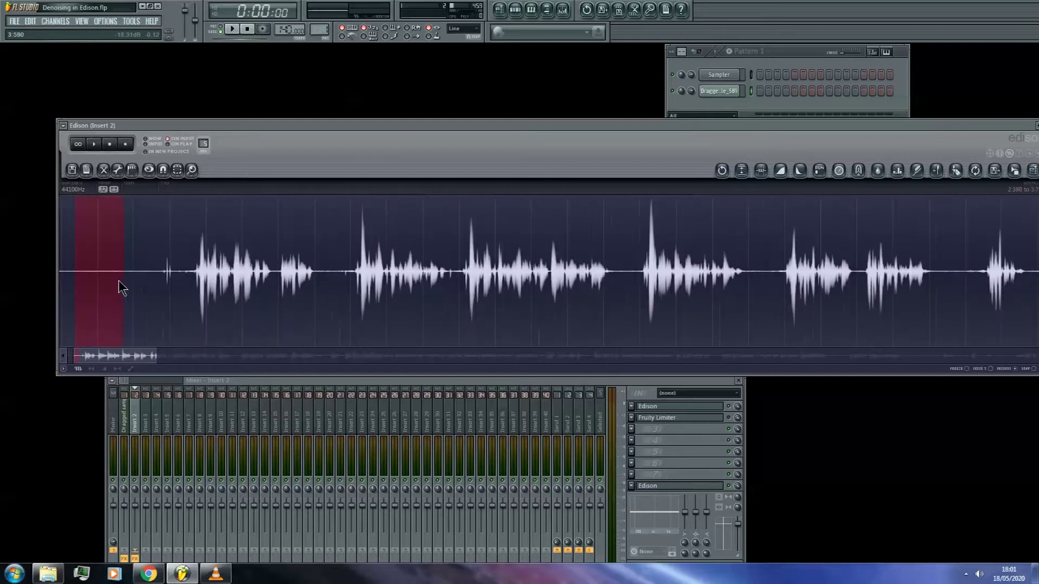
left_click_drag(474, 129, 434, 127)
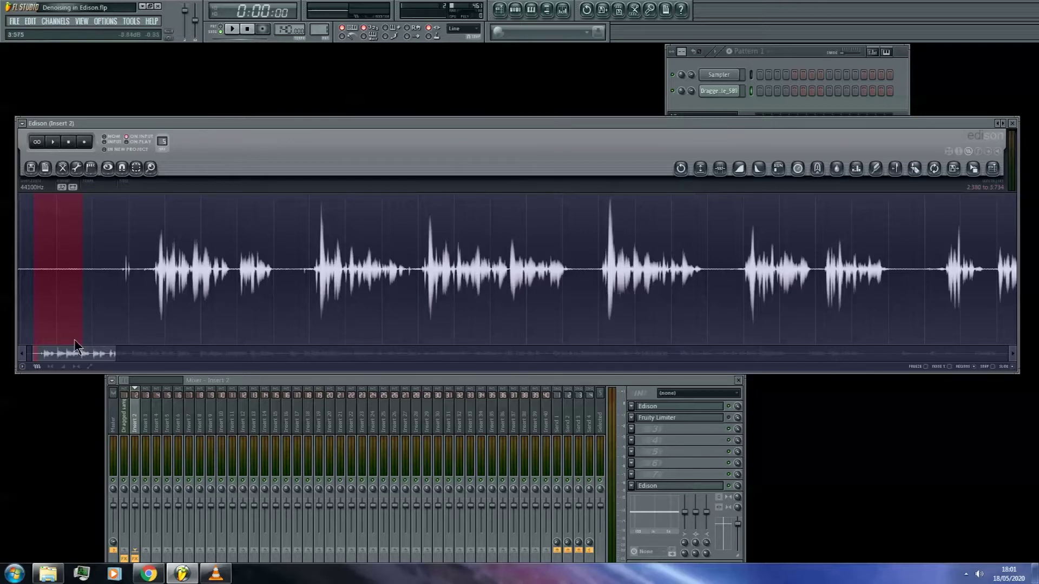
scroll(43, 301, "up", 1)
left_click_drag(65, 353, 57, 351)
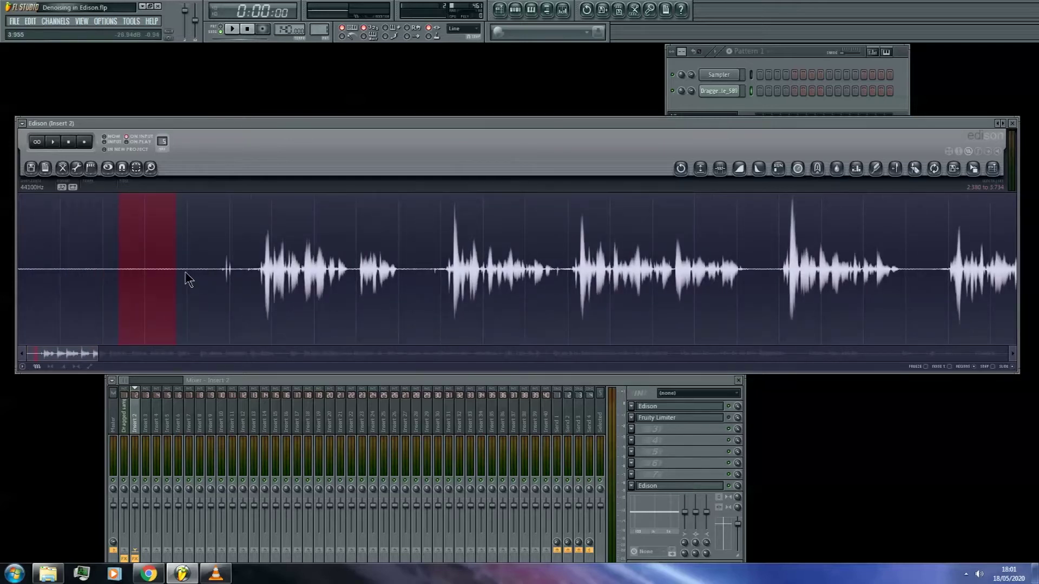
Reselect the gap before the first phrase and trim it to 2.359–2.743 s
scroll(185, 272, "down", 5)
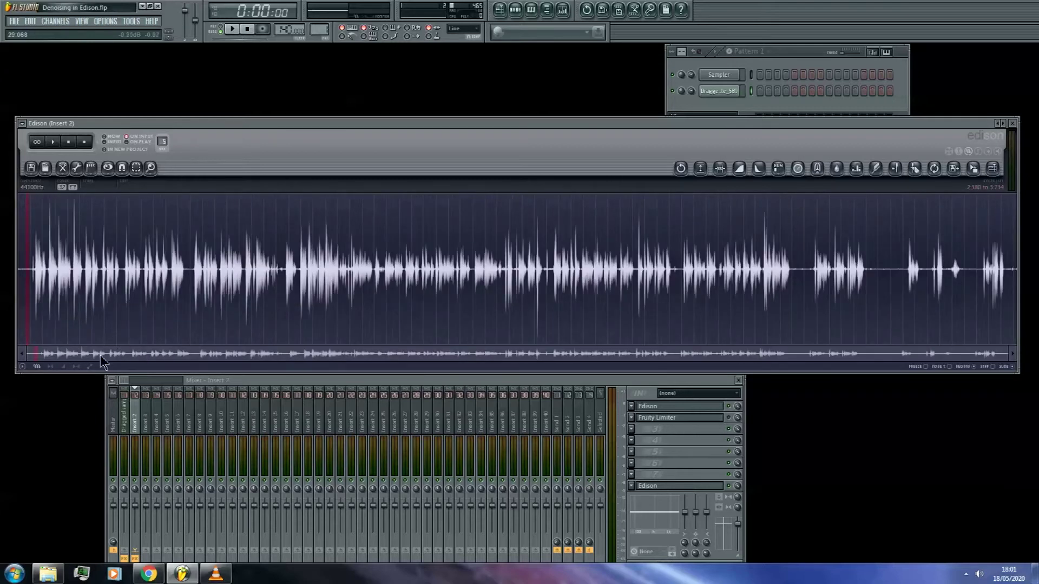
scroll(28, 287, "up", 5)
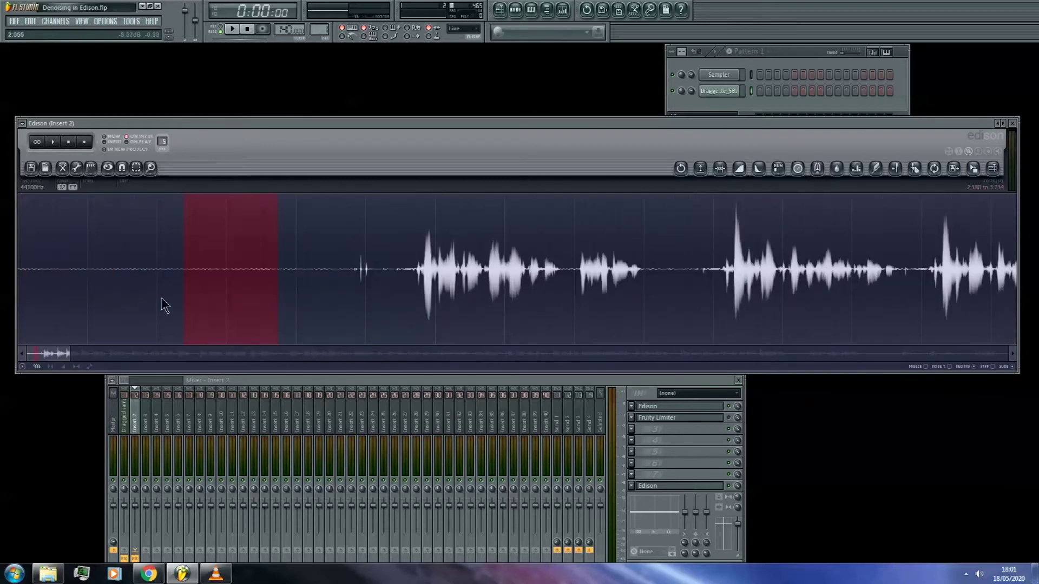
left_click_drag(182, 280, 269, 280)
scroll(287, 303, "up", 3)
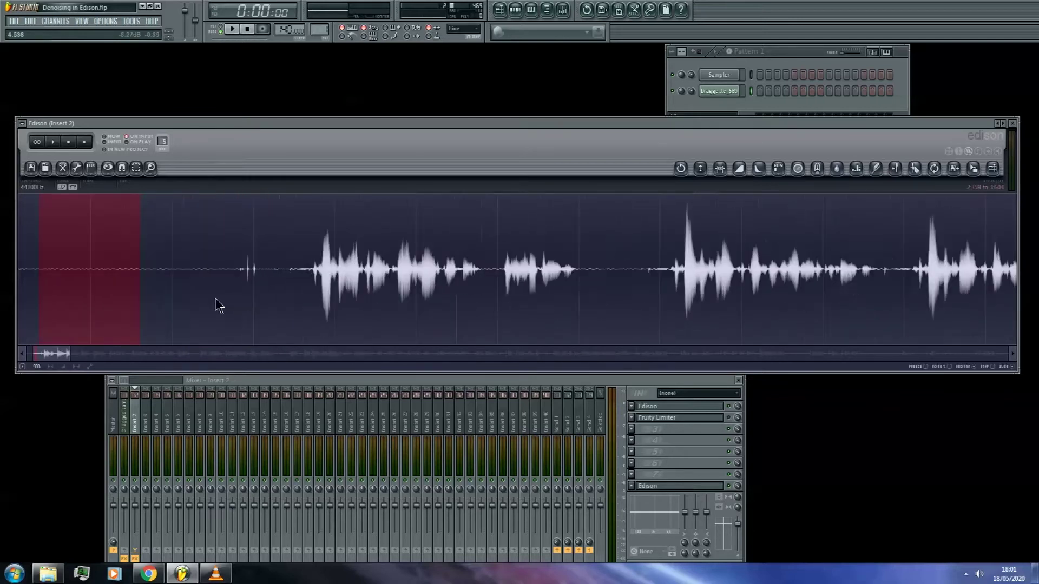
scroll(200, 302, "down", 3)
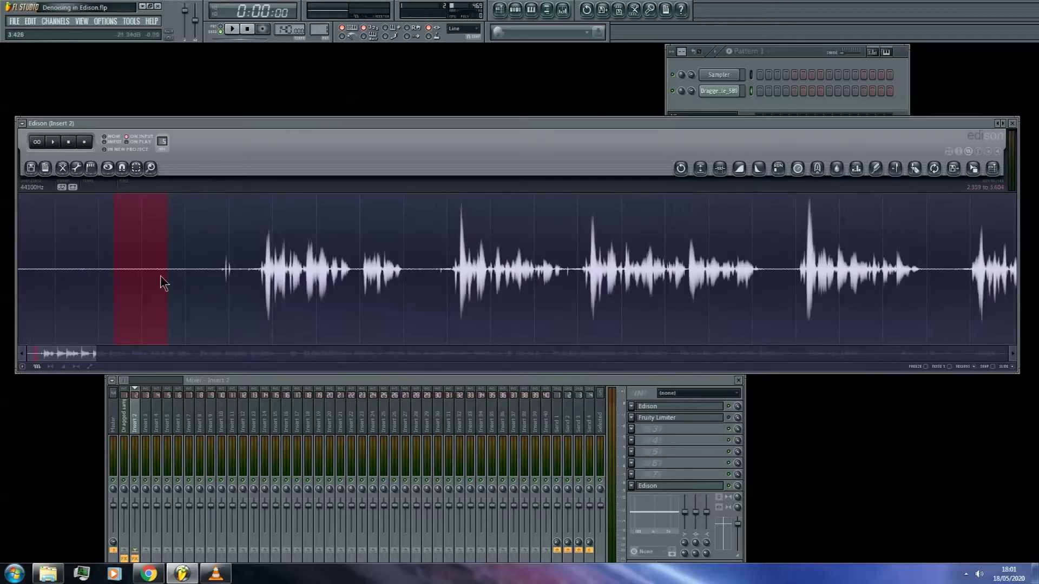
left_click_drag(162, 281, 130, 282)
Select the entire voice recording with Ctrl+A
scroll(157, 281, "down", 5)
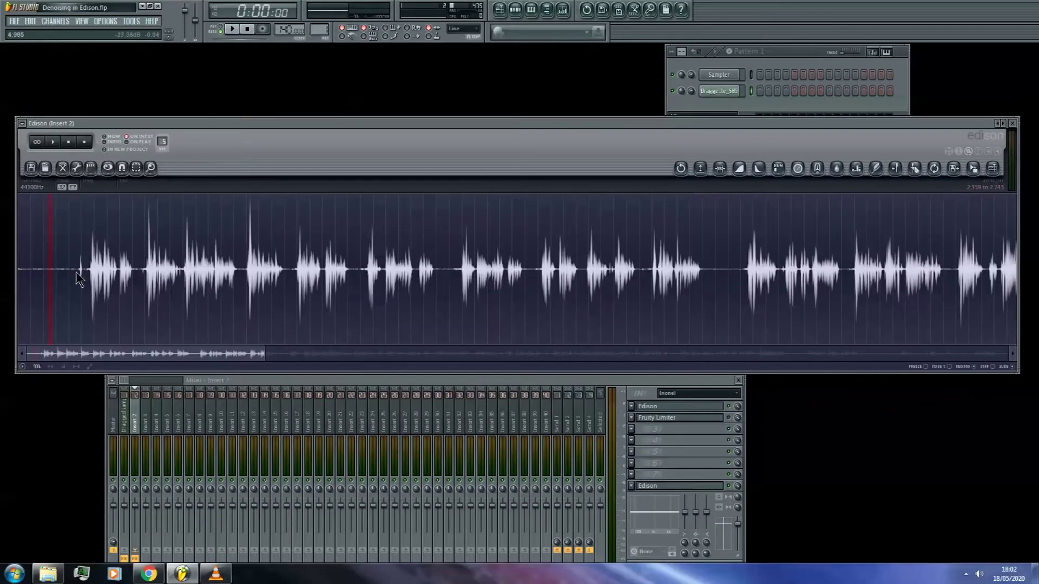
left_click_drag(73, 271, 528, 278)
scroll(528, 277, "down", 5)
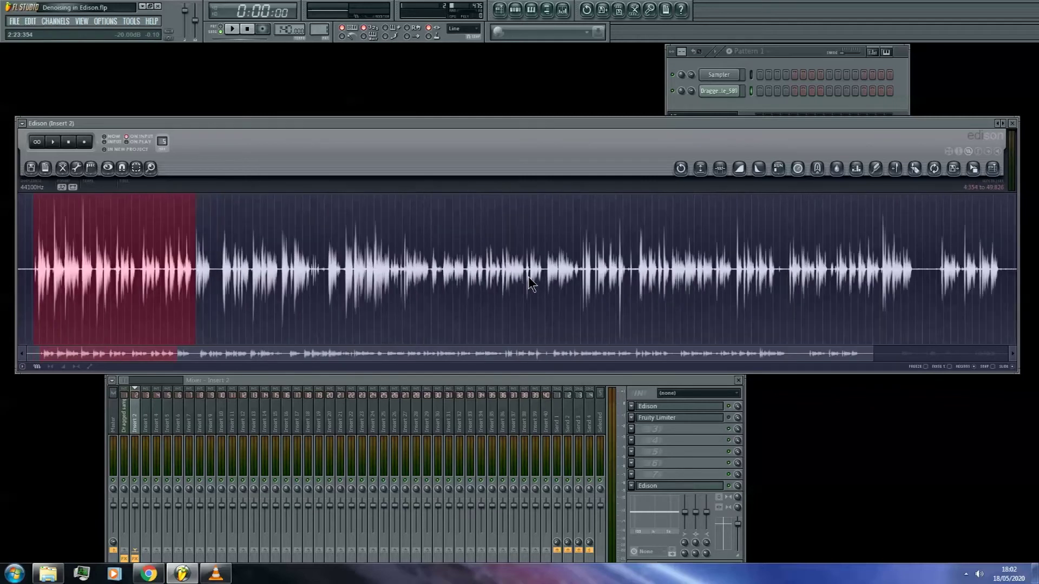
key("ctrl+a")
Open, close and reopen the Clean up (denoise) dialog showing the captured noise profile
left_click(876, 168)
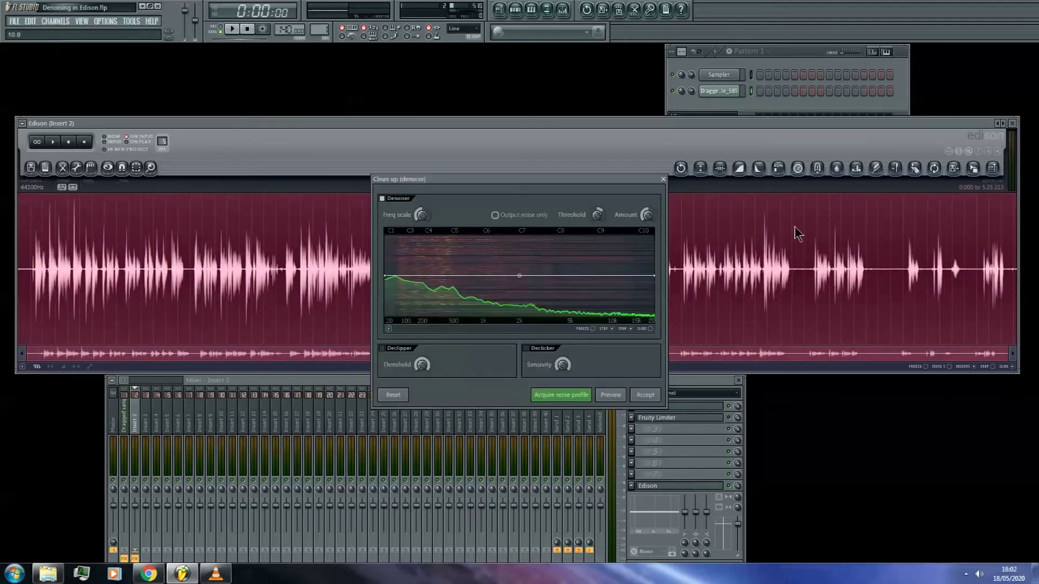
left_click(663, 179)
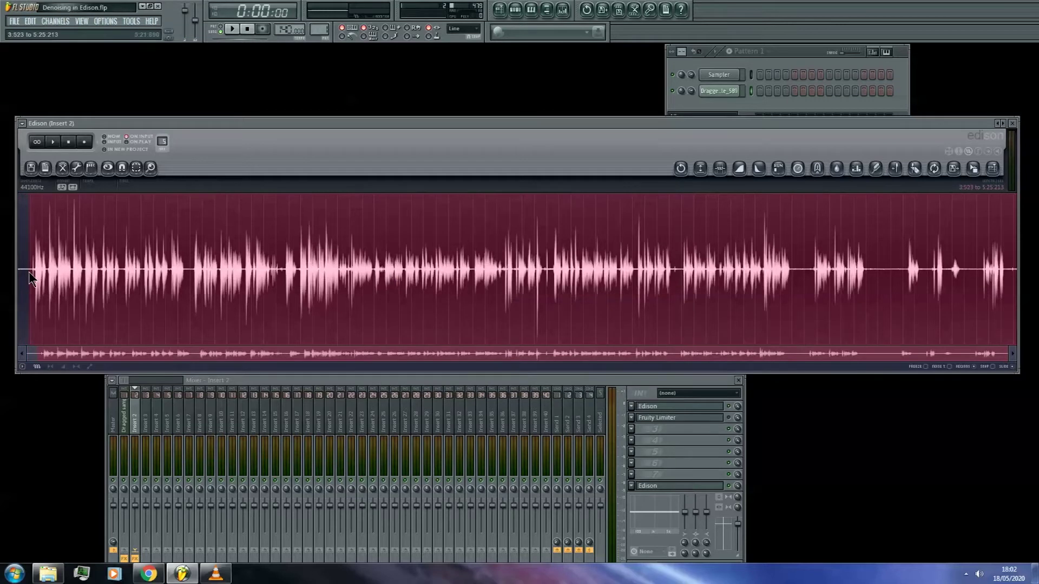
left_click(876, 168)
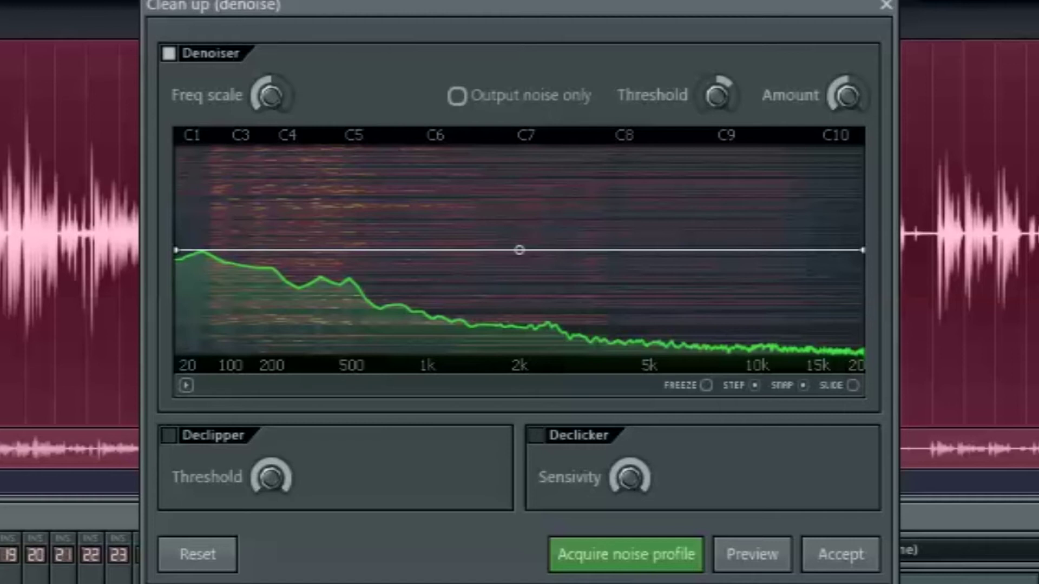
Preview the denoise, toggle Output noise only on and off, then accept to denoise the recording
left_click(748, 553)
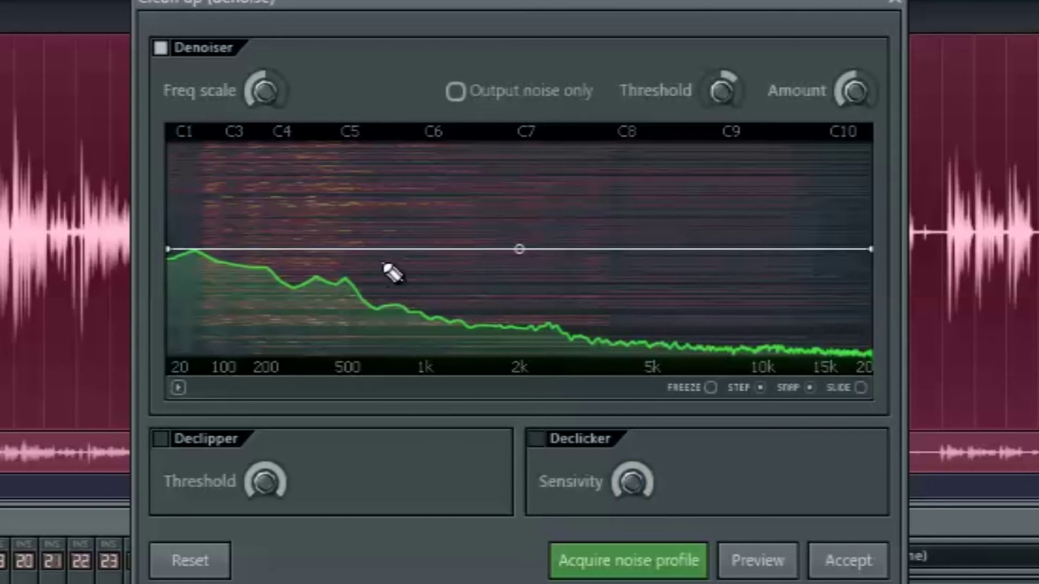
left_click(457, 93)
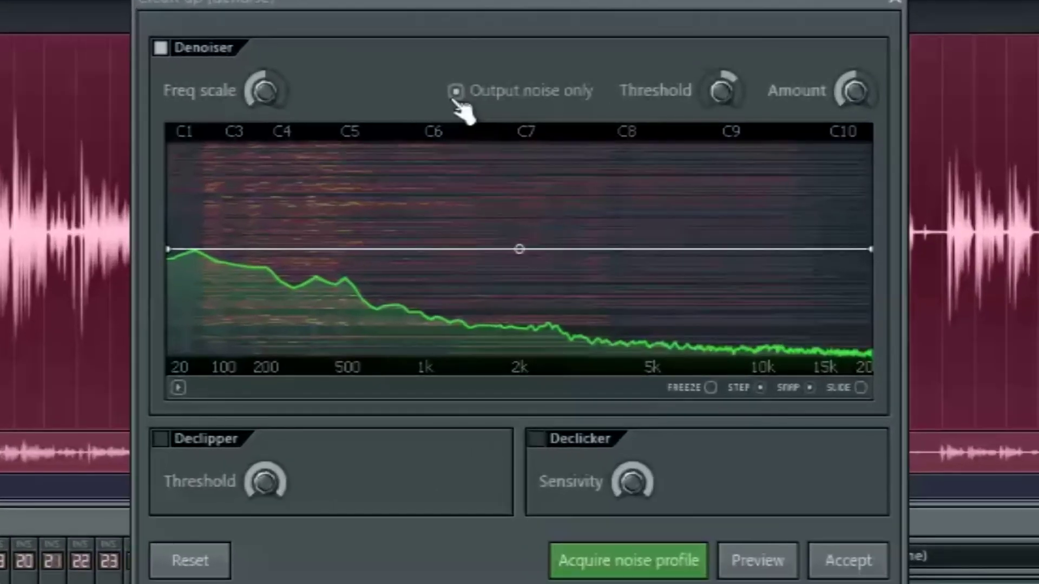
left_click(494, 215)
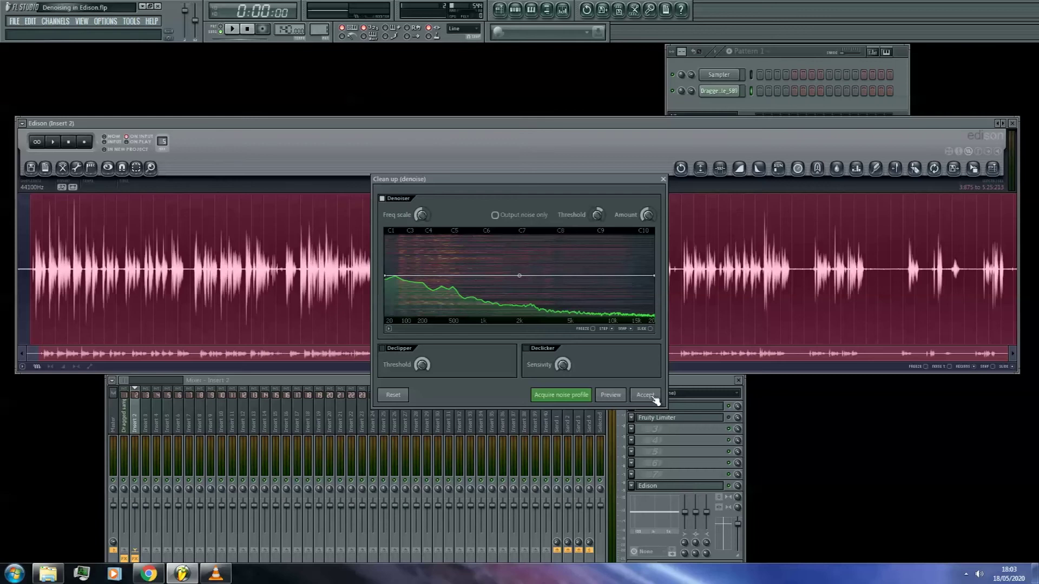
left_click(647, 395)
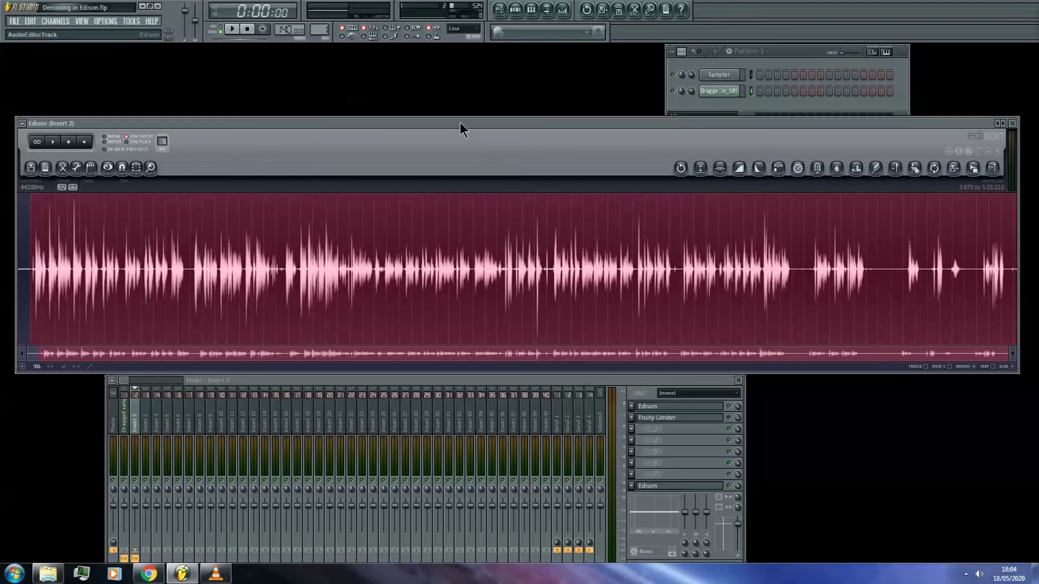
Select and play the 1.786–5.381 s lead-in gap, then open Insert 2's Fruity Limiter
scroll(36, 281, "up", 3)
scroll(36, 280, "left", 3)
key("space")
left_click_drag(128, 270, 97, 283)
scroll(103, 282, "down", 3)
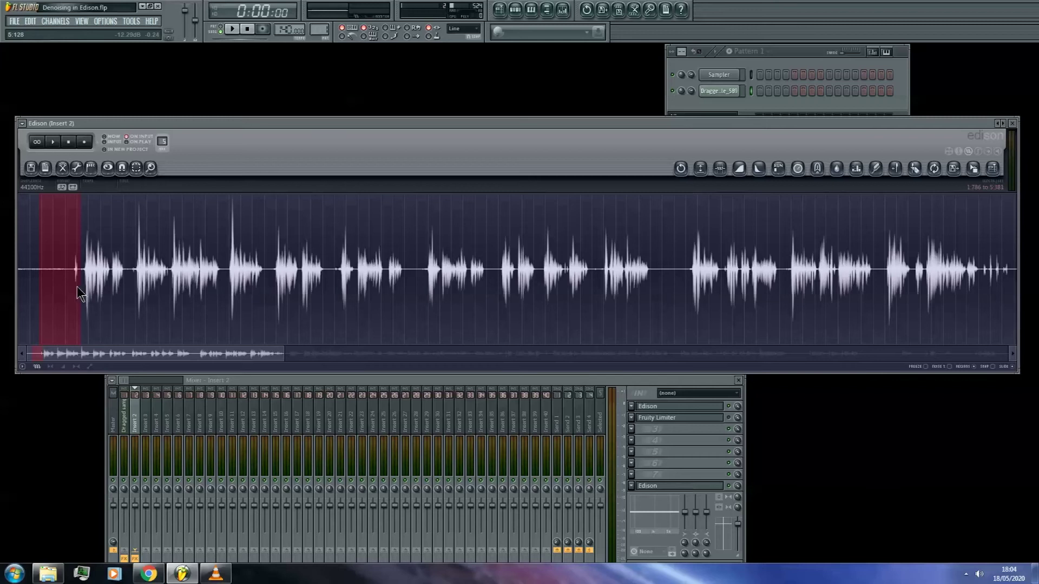
left_click(657, 417)
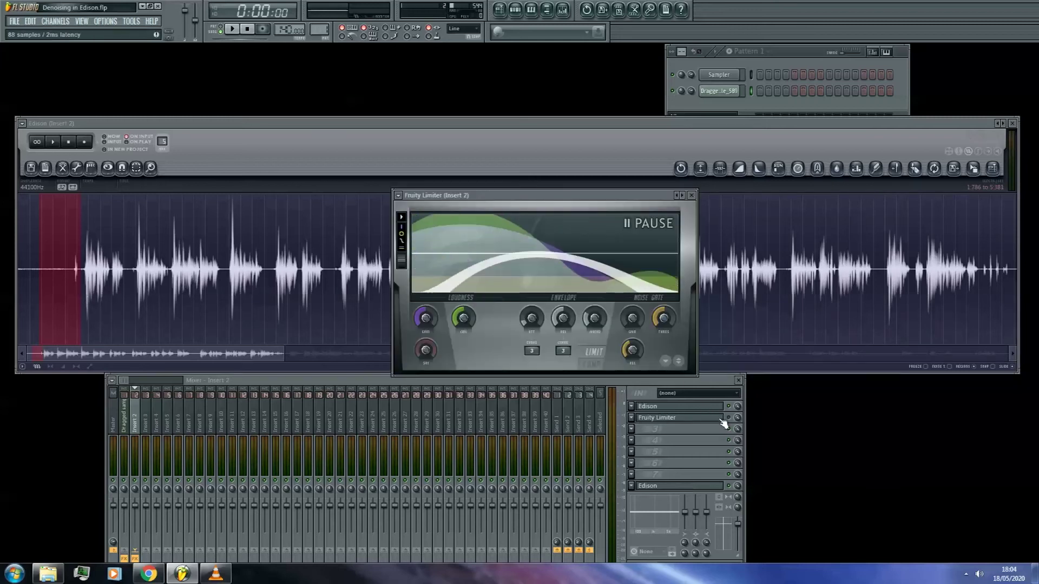
Extend the selection to 9.288 s over the first phrase and check the limiter's Noise Gate knobs
left_click(127, 277, "shift")
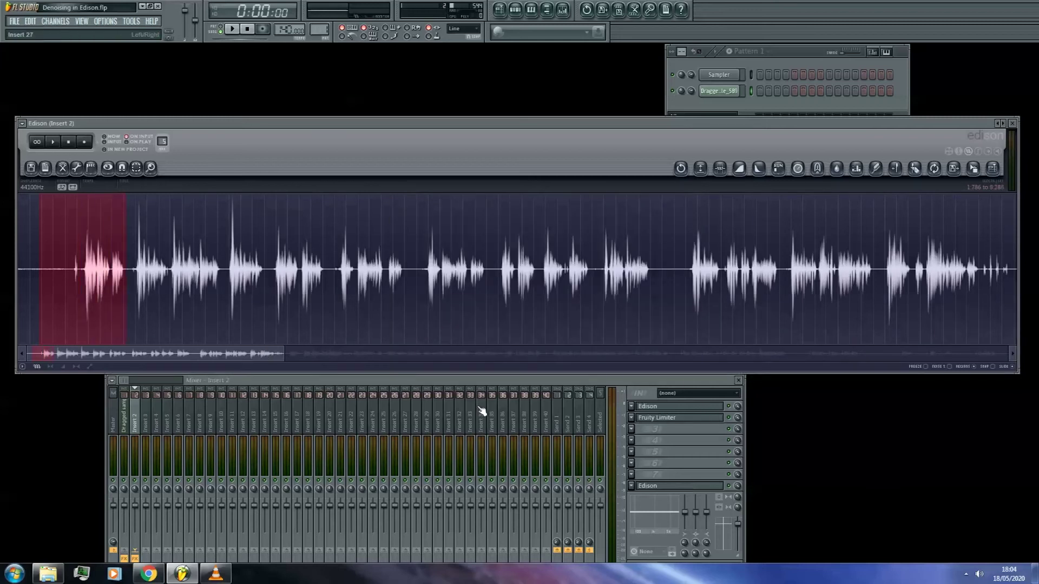
left_click(667, 419)
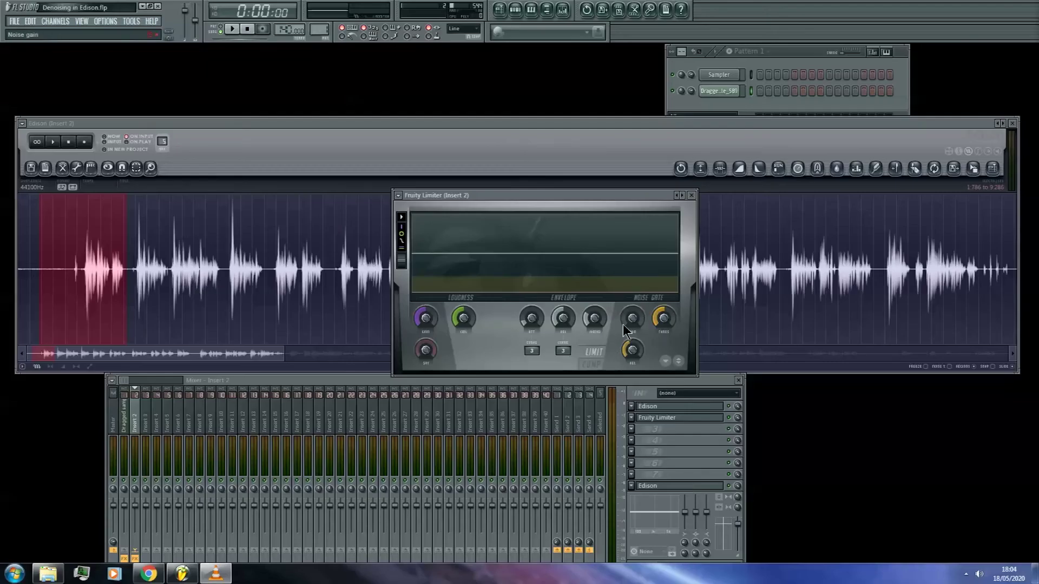
left_click(196, 124)
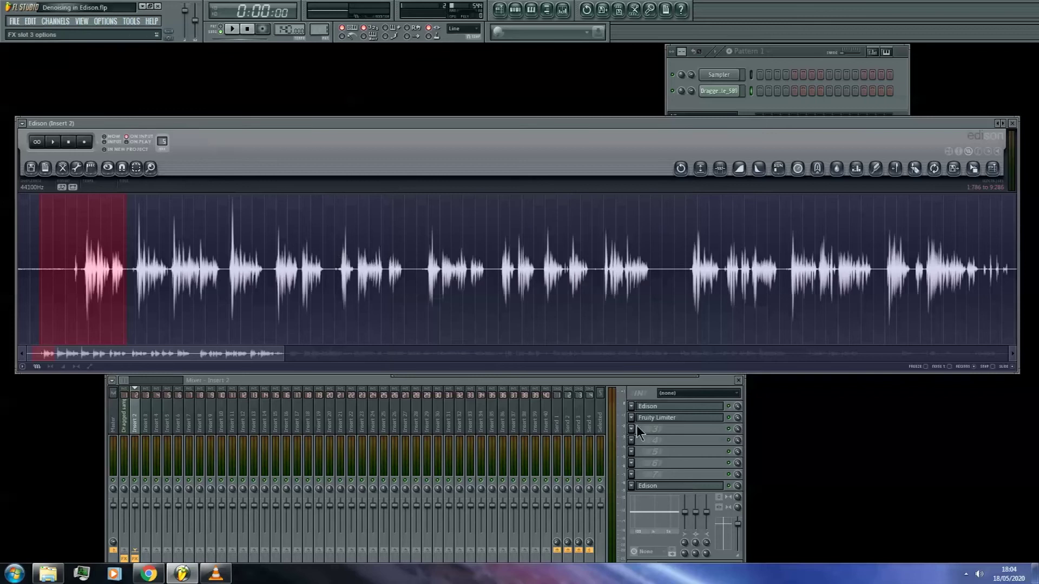
left_click(659, 419)
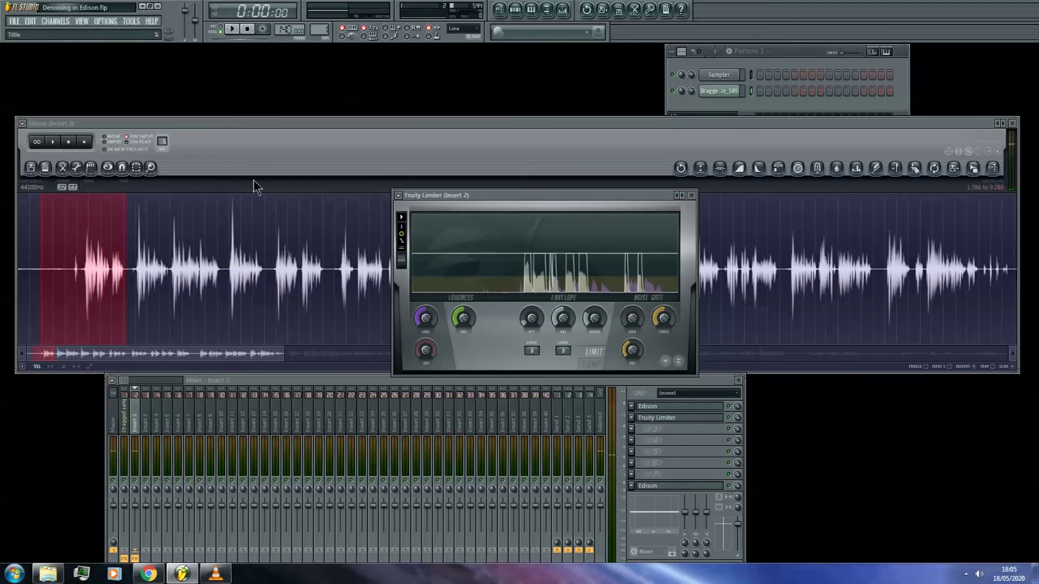
left_click(249, 141)
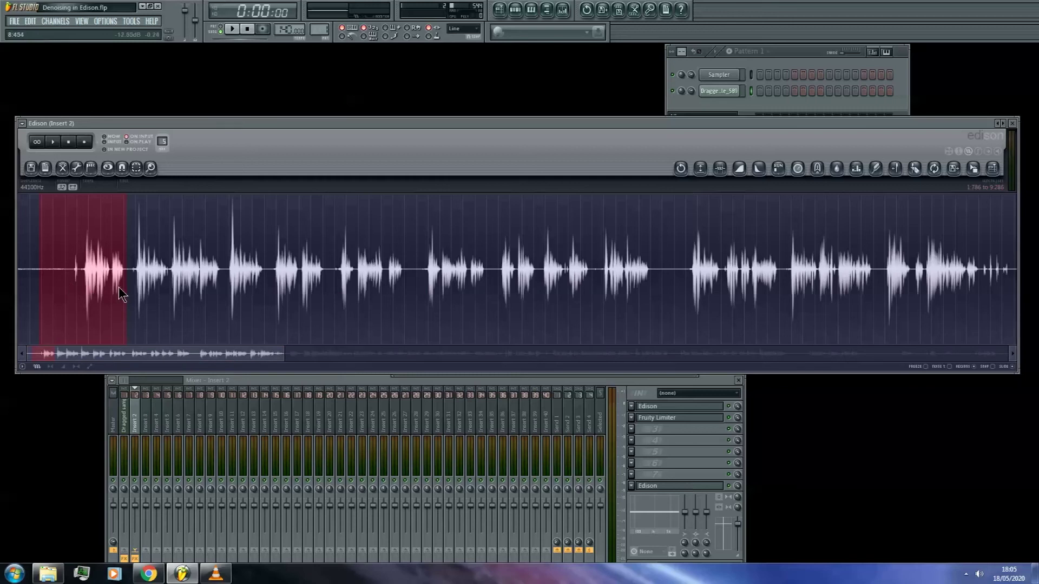
left_click(725, 419)
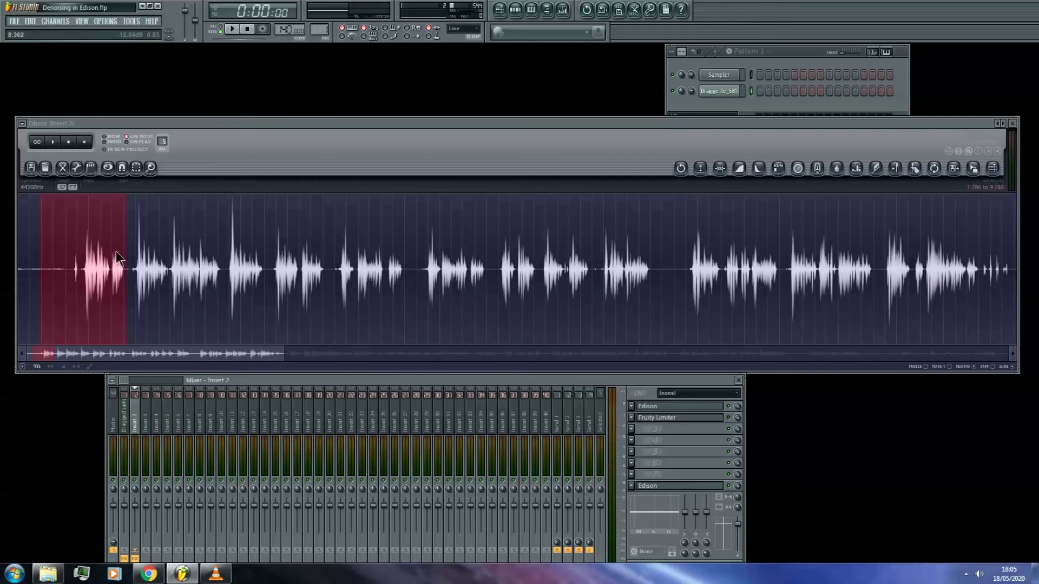
Reselect a stretch of phrases near the start and play it back
left_click(115, 274, "shift")
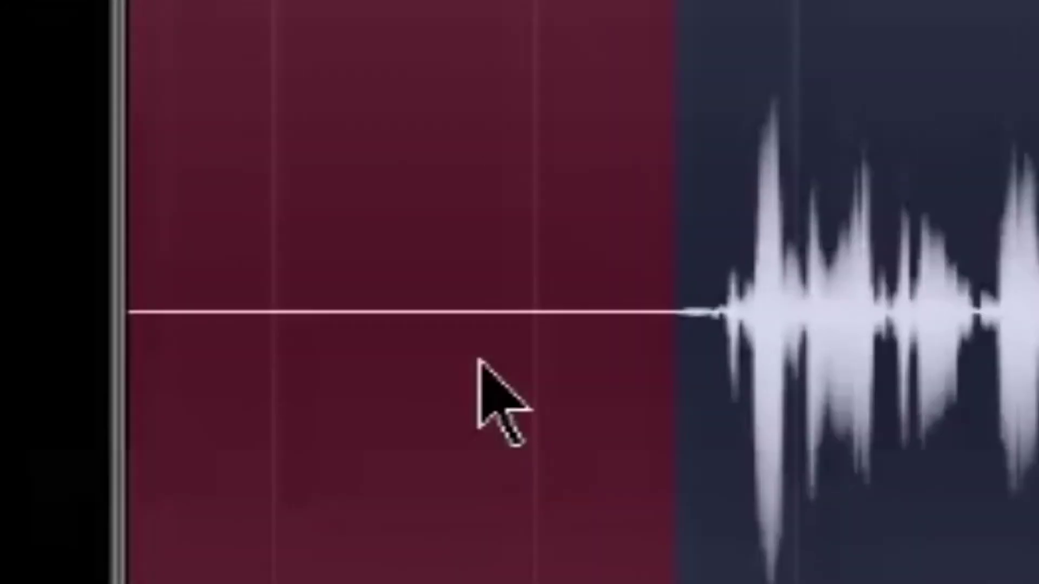
left_click(448, 273, "shift")
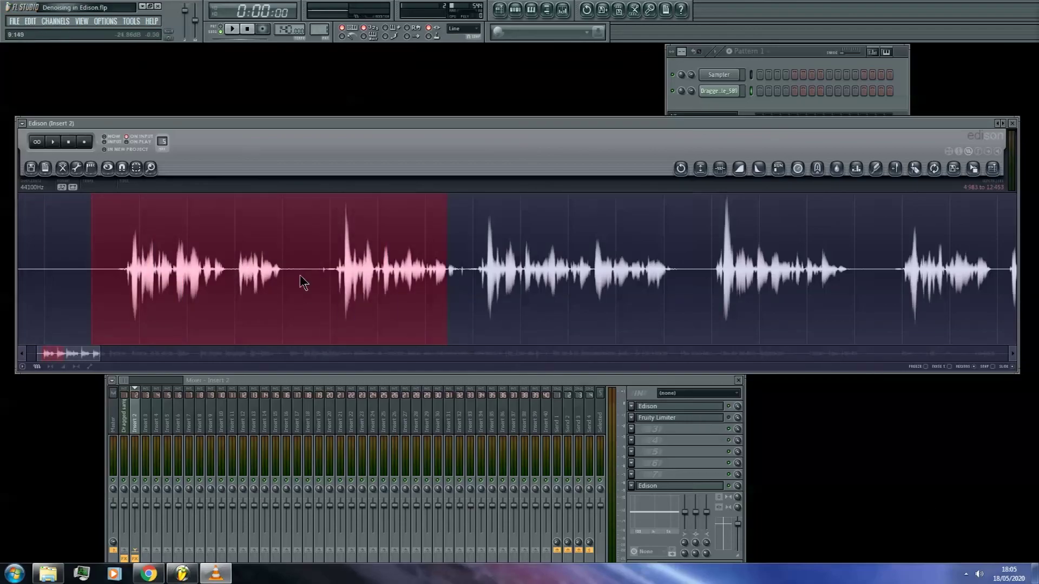
left_click_drag(308, 292, 52, 294)
key("space")
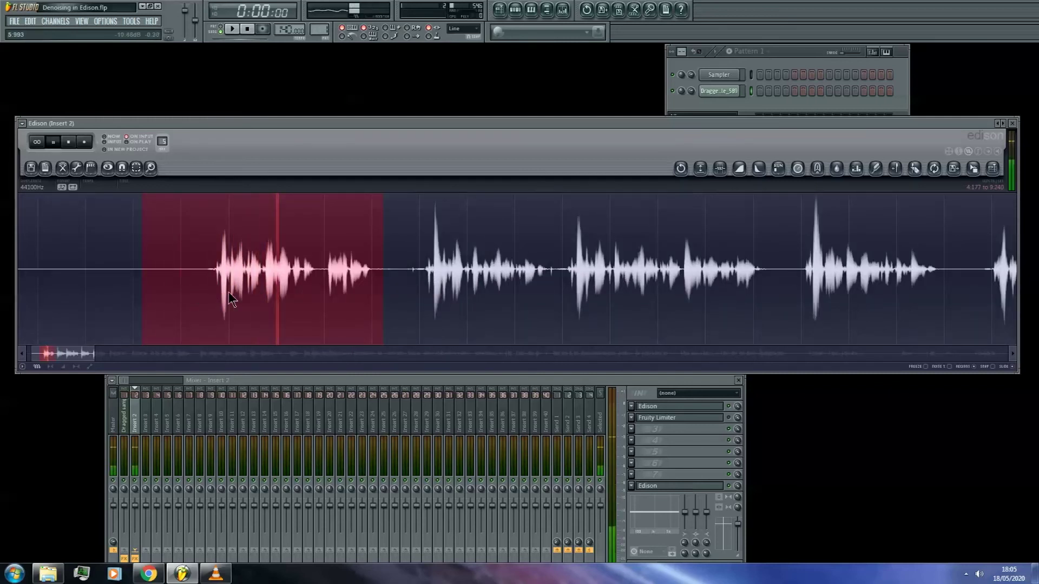
key("space")
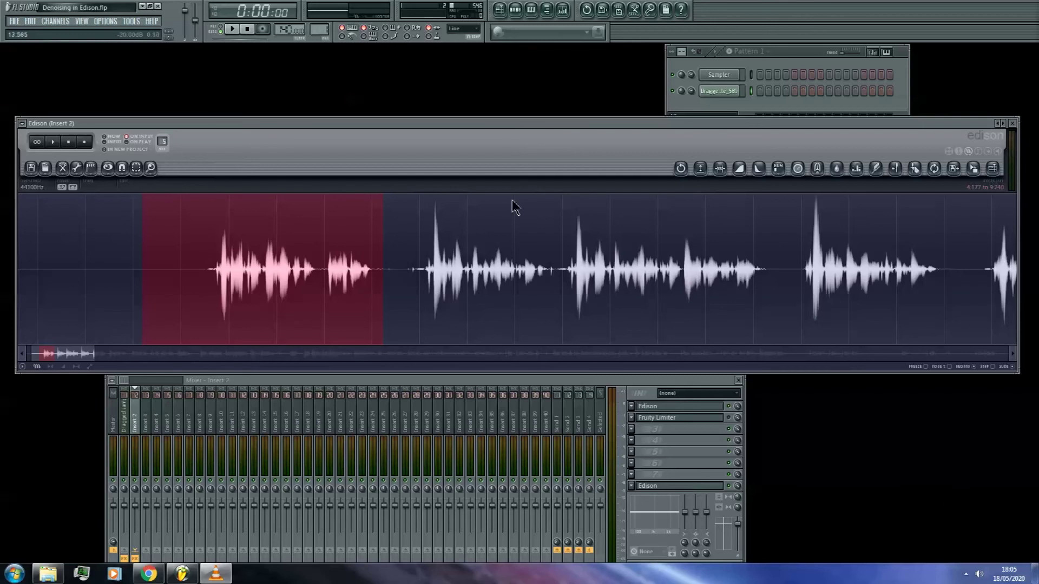
Zoom out, move the selection start to 5.5 s, and open Clean up (denoise)
scroll(228, 270, "down", 2)
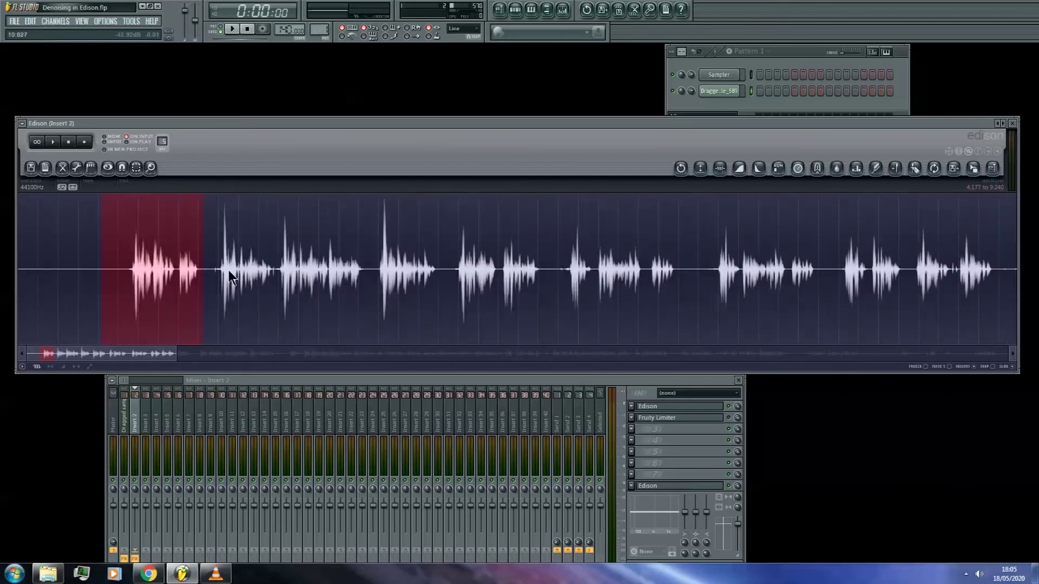
scroll(229, 271, "down", 1)
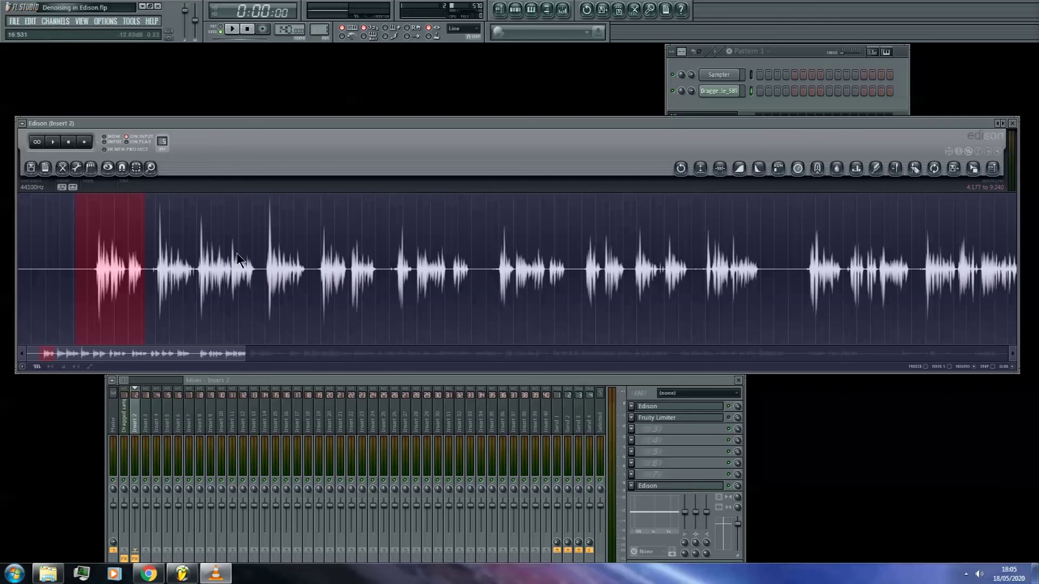
left_click_drag(144, 268, 95, 272)
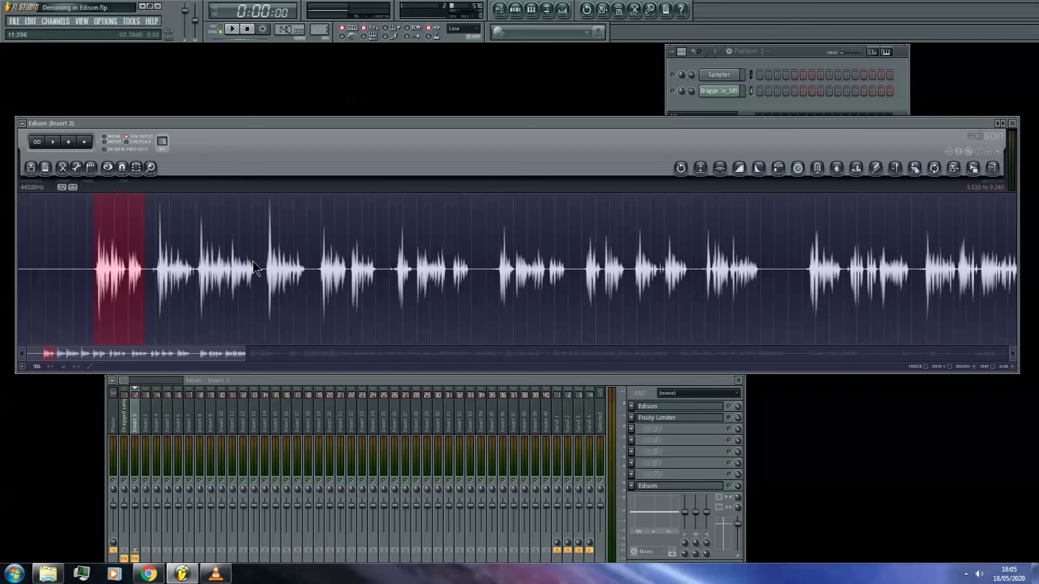
left_click(875, 171)
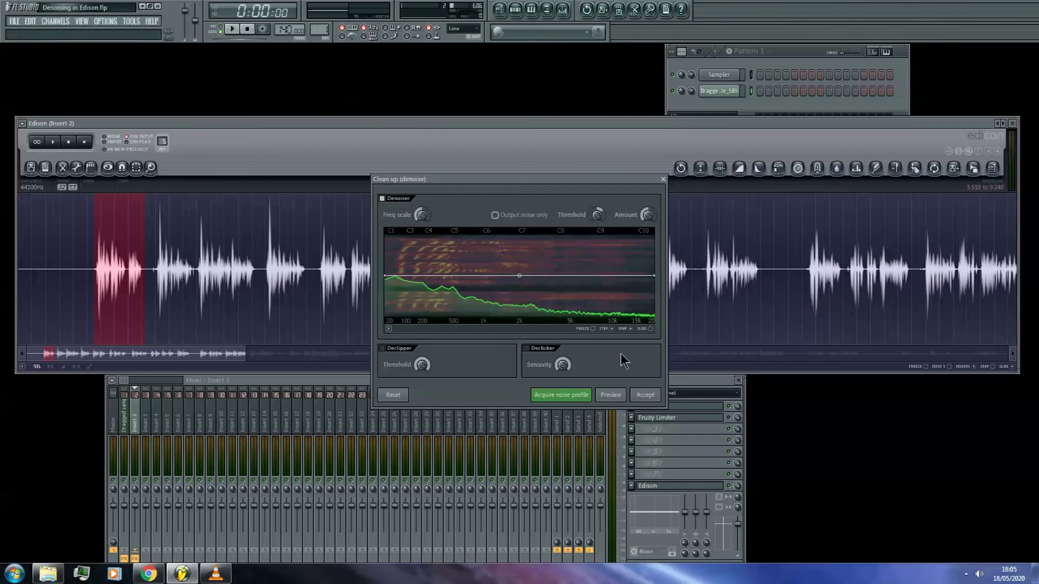
Enable Declicker, preview the first phrase, and close the Clean up dialog unapplied
left_click(525, 349)
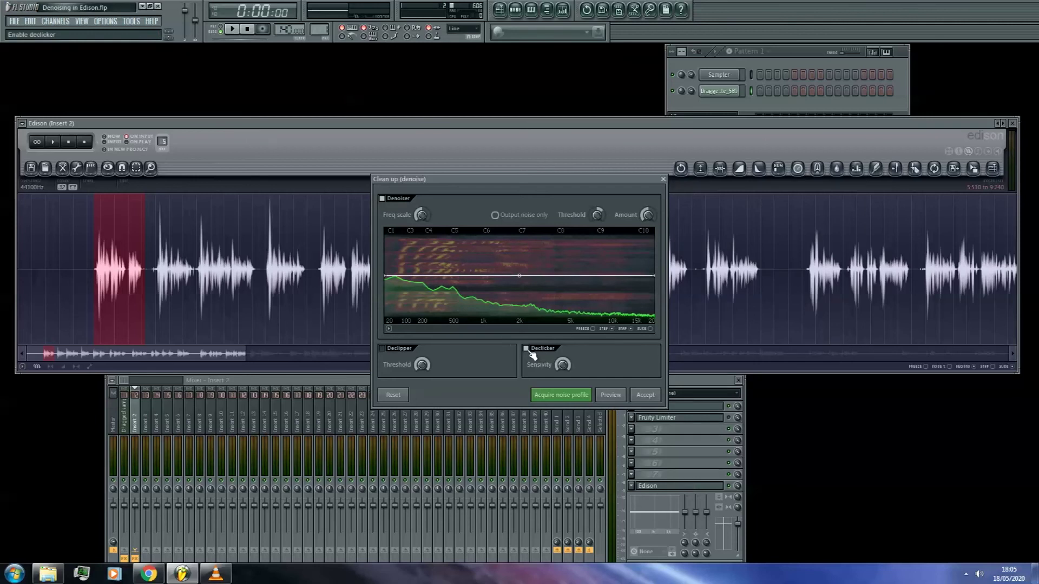
left_click(611, 402)
left_click(664, 181)
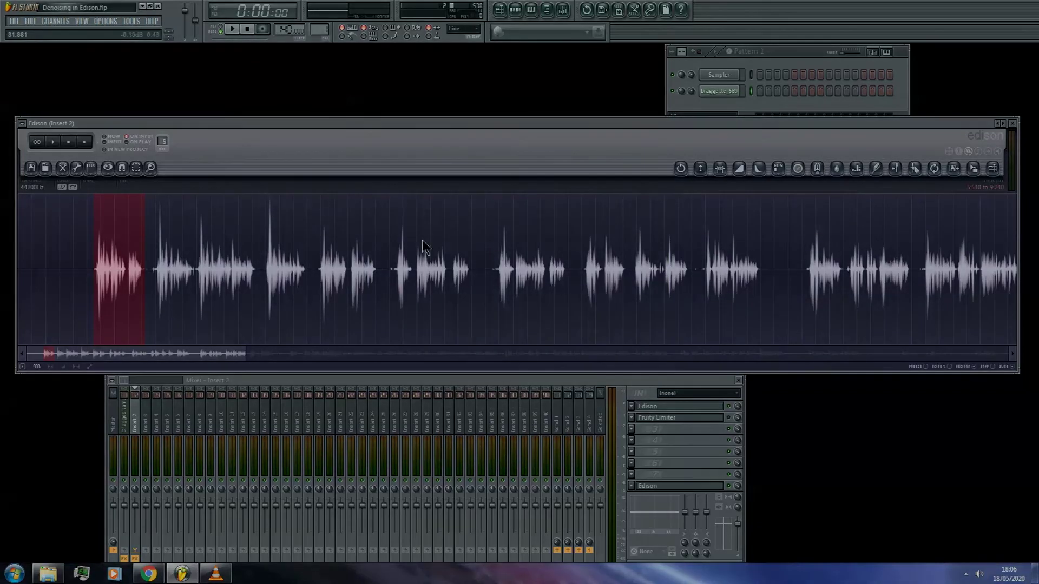